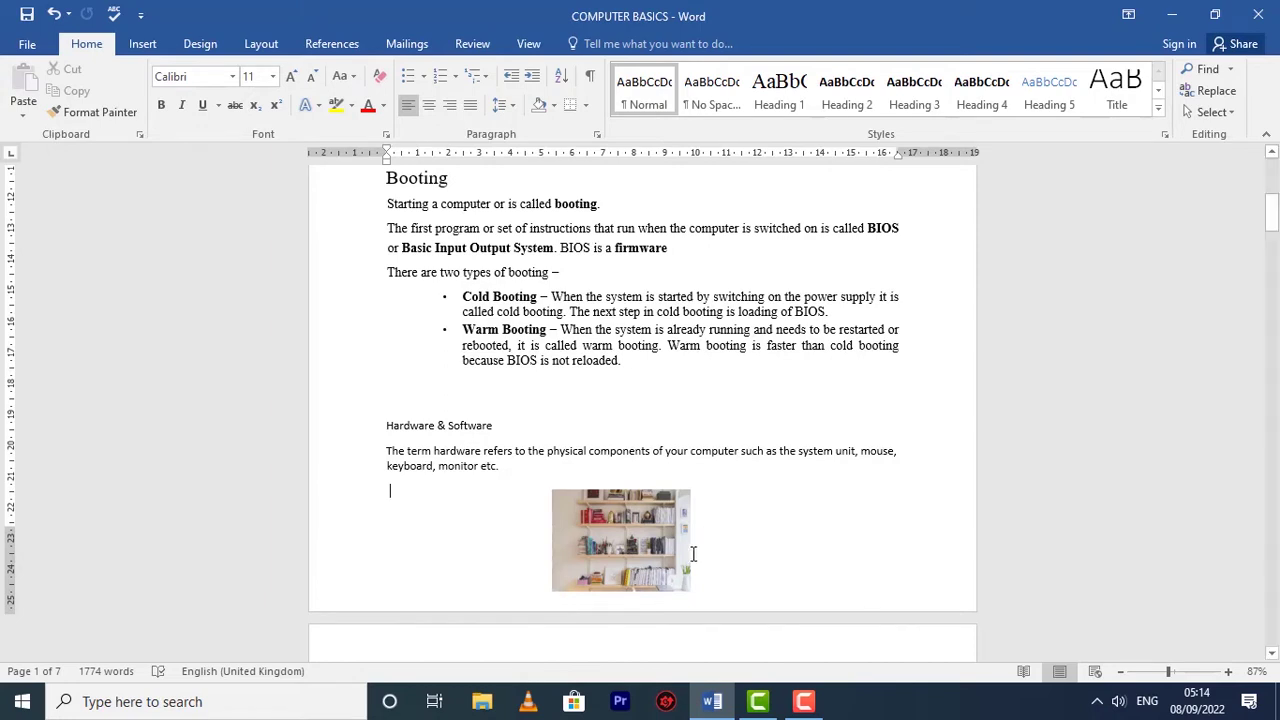
- Select the bookshelf photo beneath the hardware definition paragraph
click(614, 522)
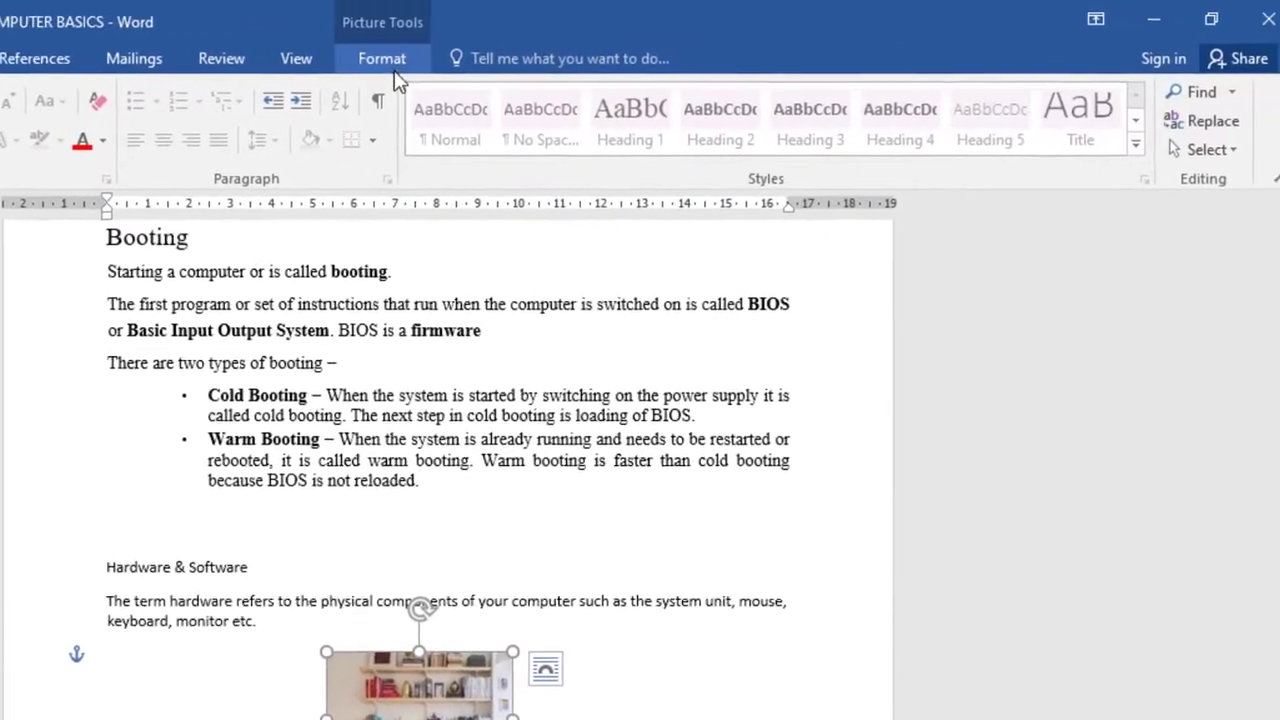
- Crop the gray left edge off the bookshelf photo, leaving it 3.26 cm by 3.65 cm
click(392, 58)
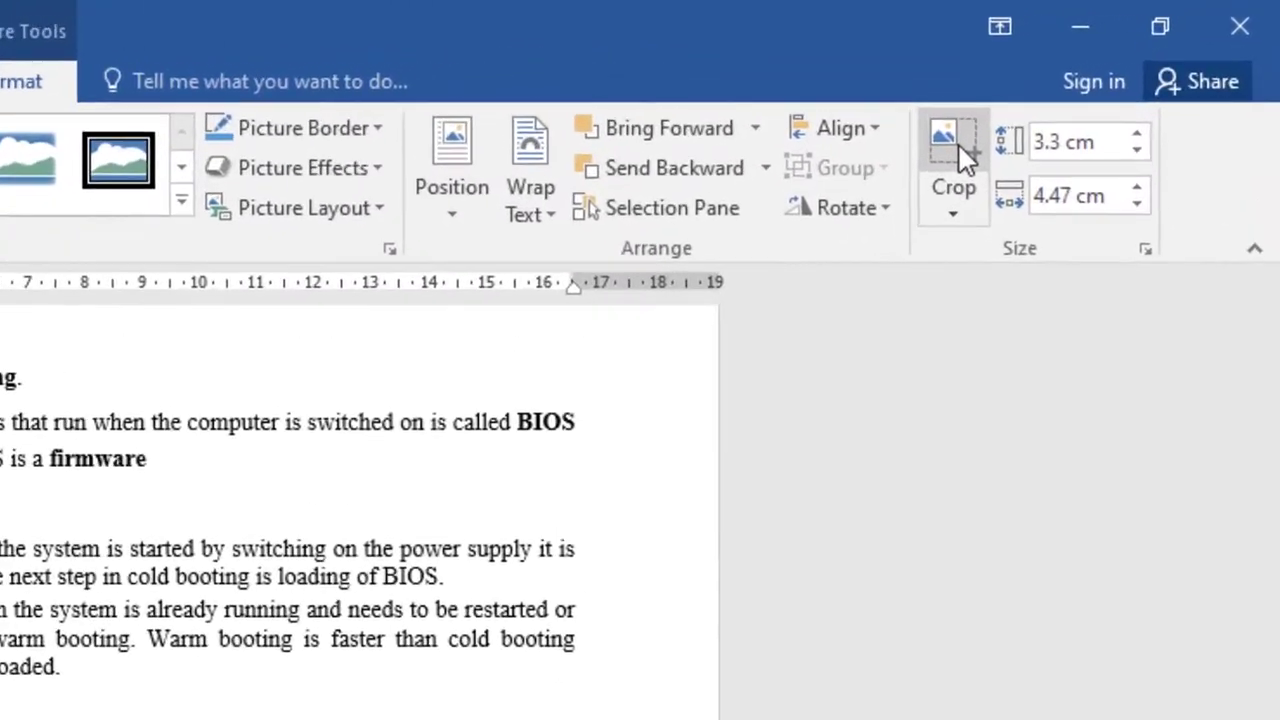
click(936, 153)
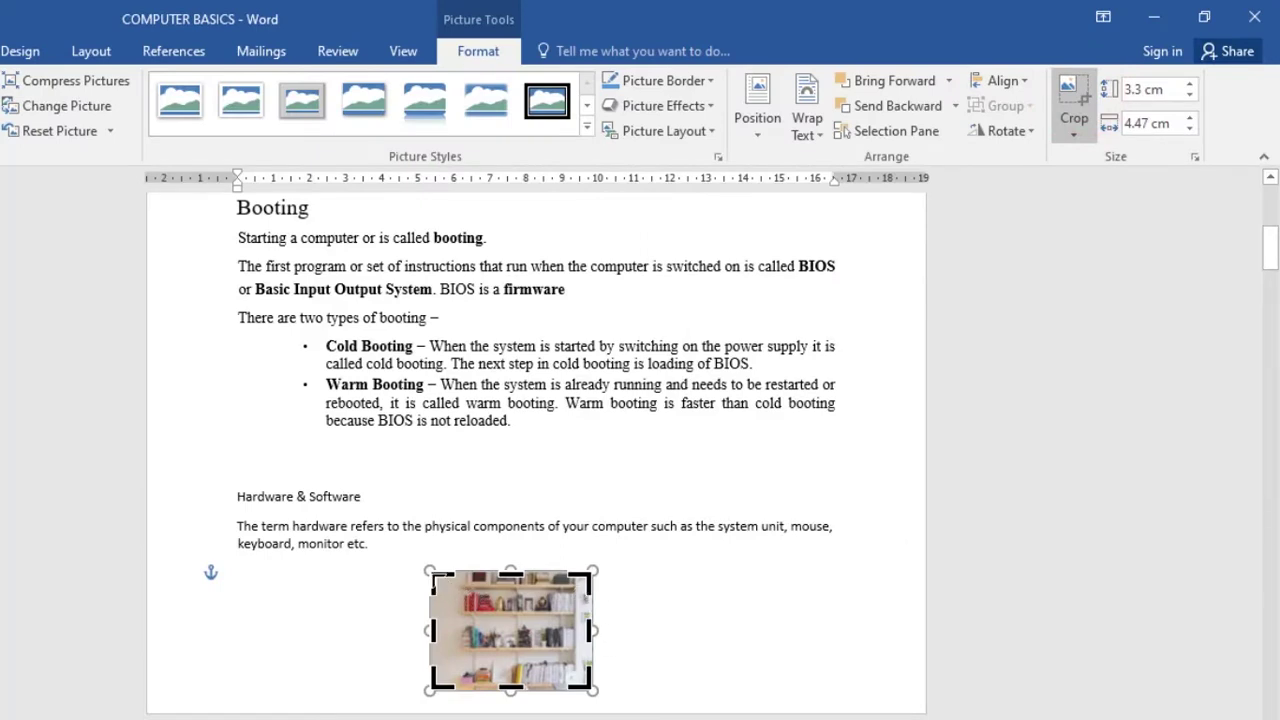
drag(431, 573, 460, 570)
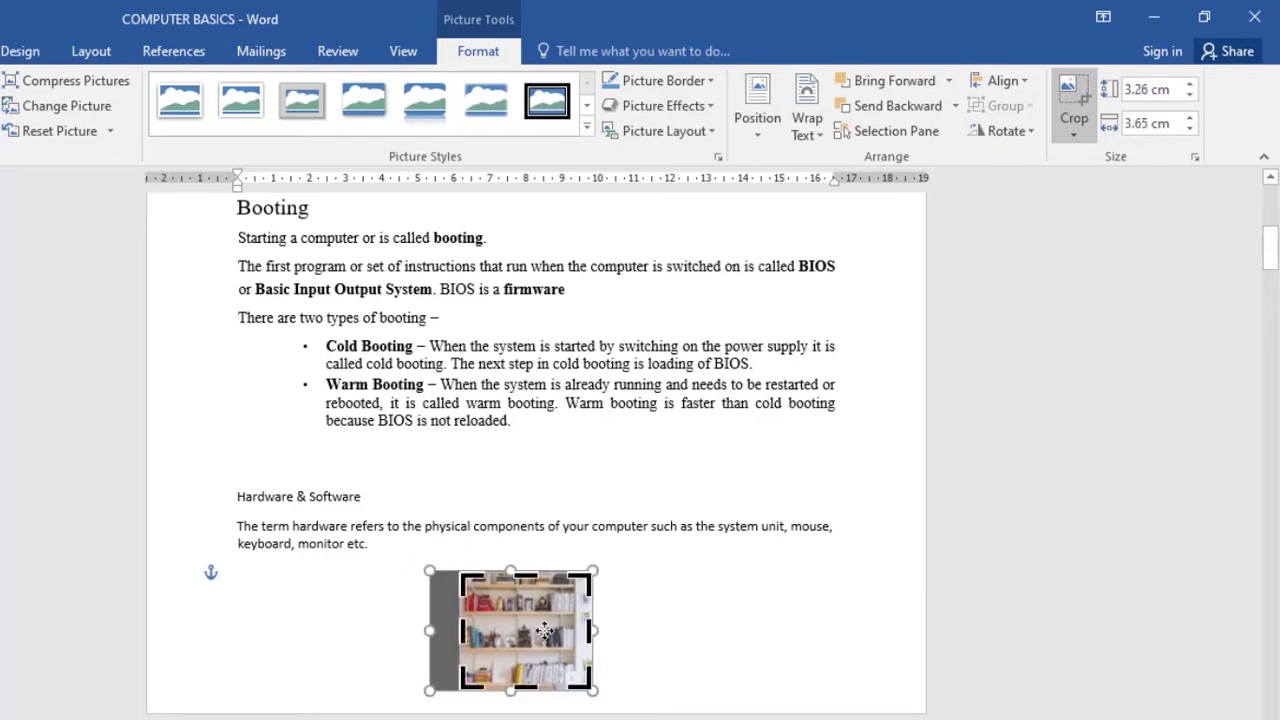
click(1073, 100)
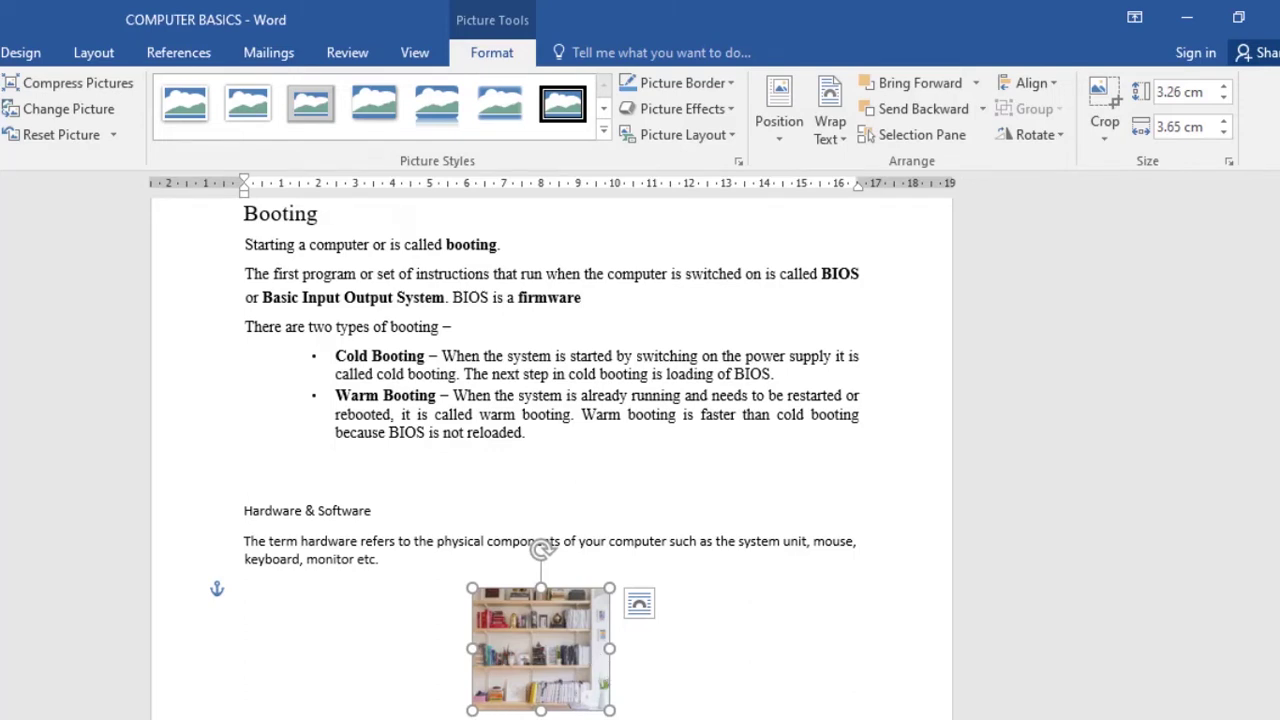
- Reselect the bookshelf photo and crop it to the Oval shape
click(540, 650)
click(750, 666)
click(540, 638)
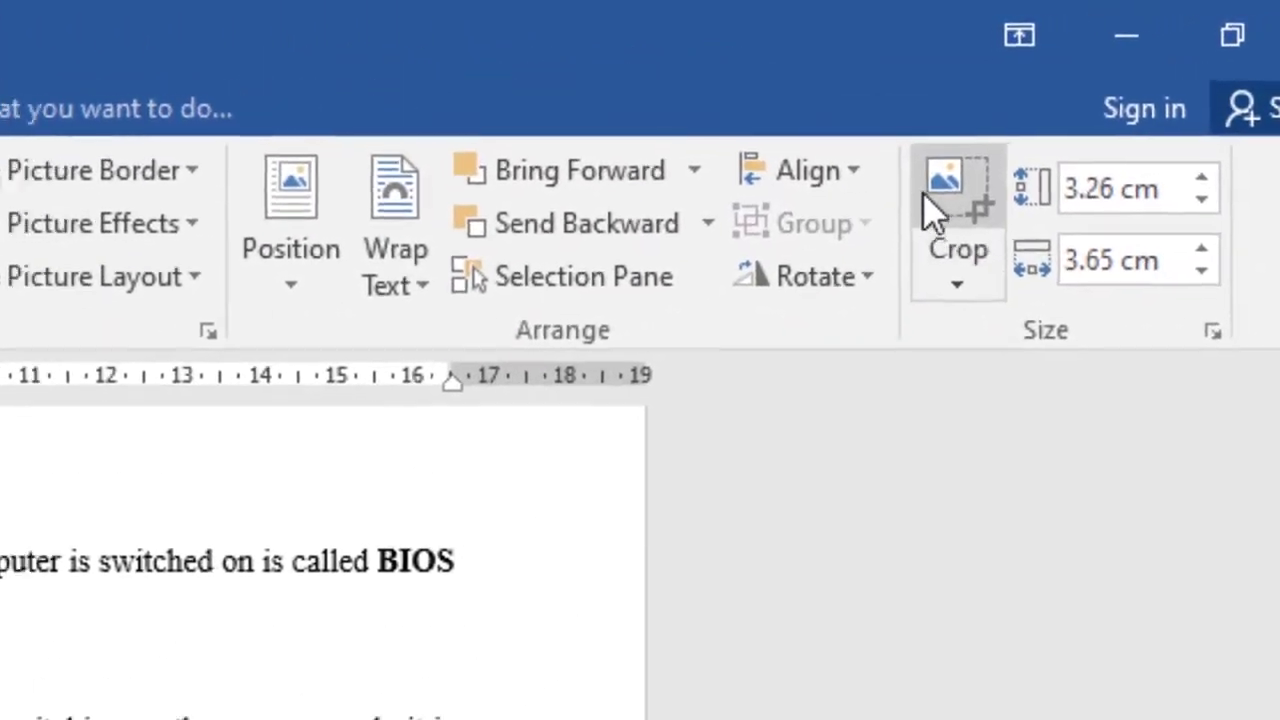
click(940, 205)
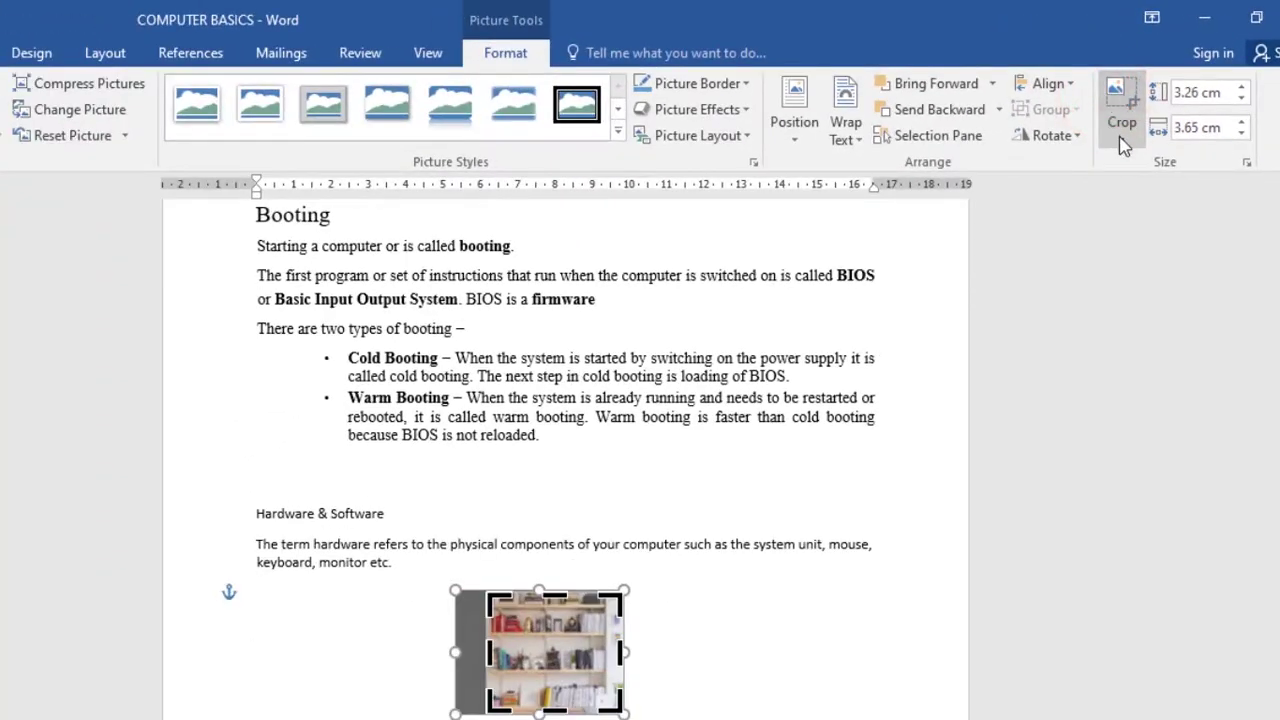
click(1121, 139)
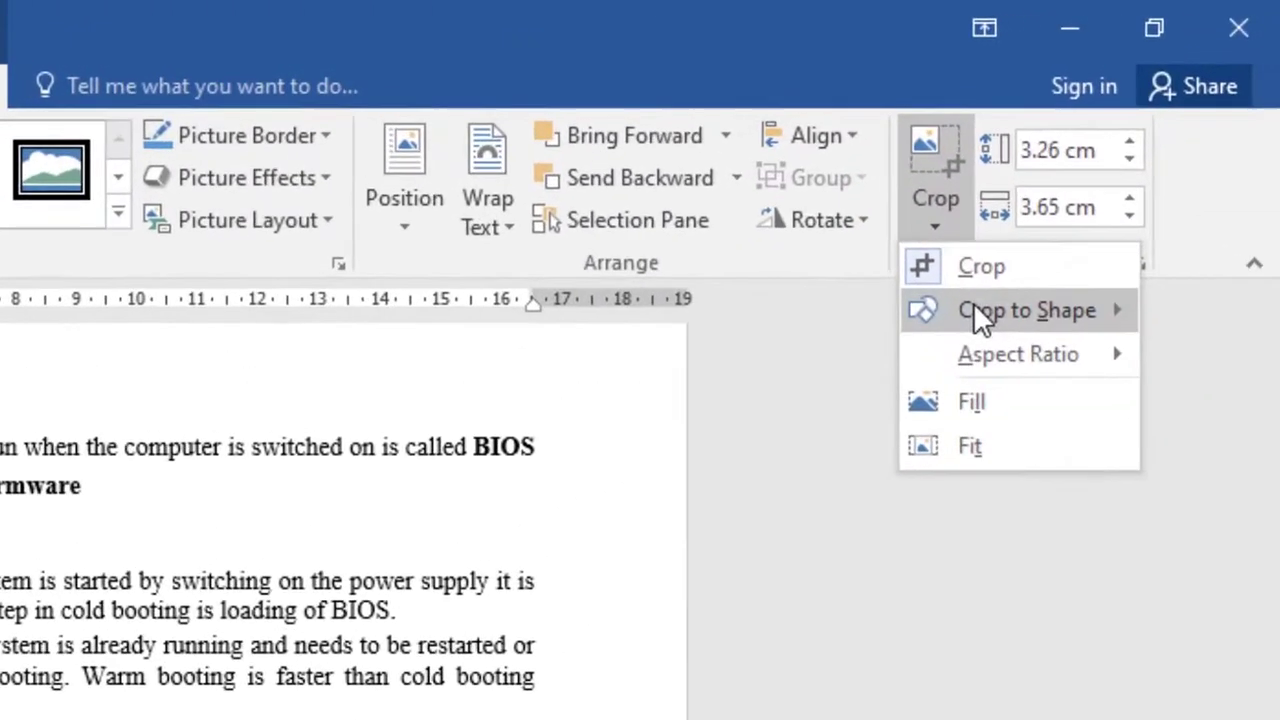
mouse_move(1148, 188)
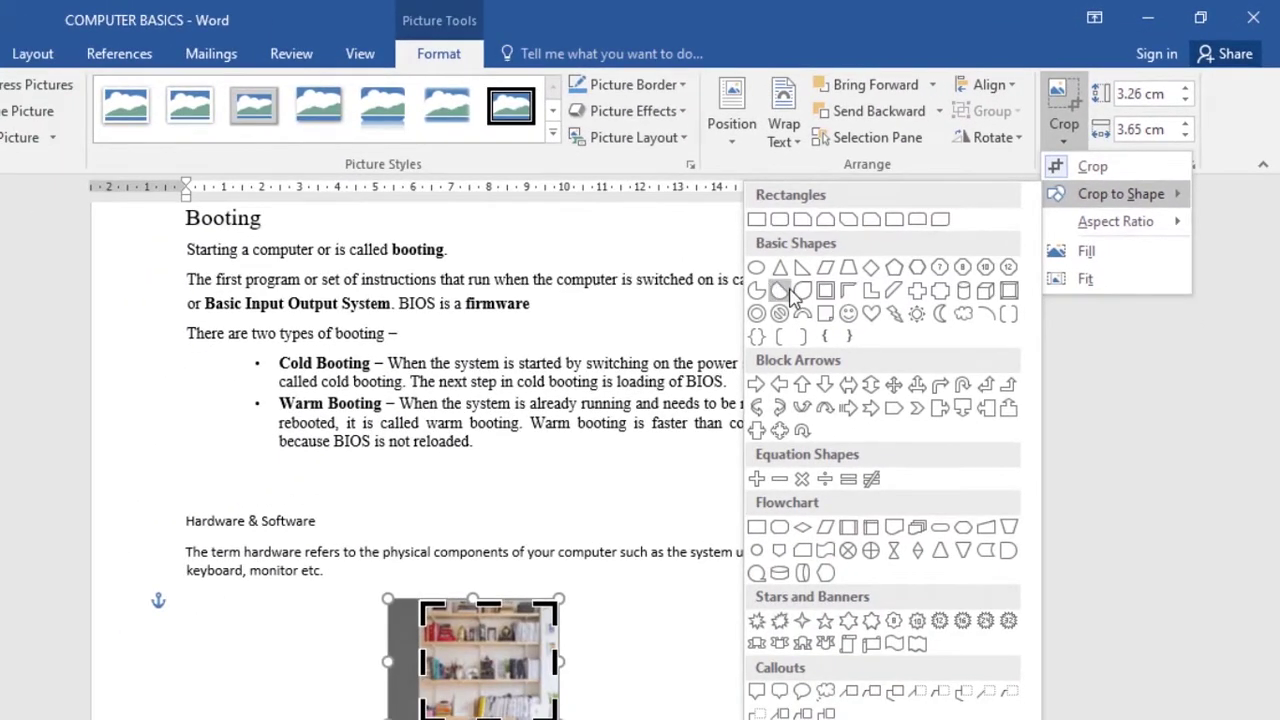
click(757, 268)
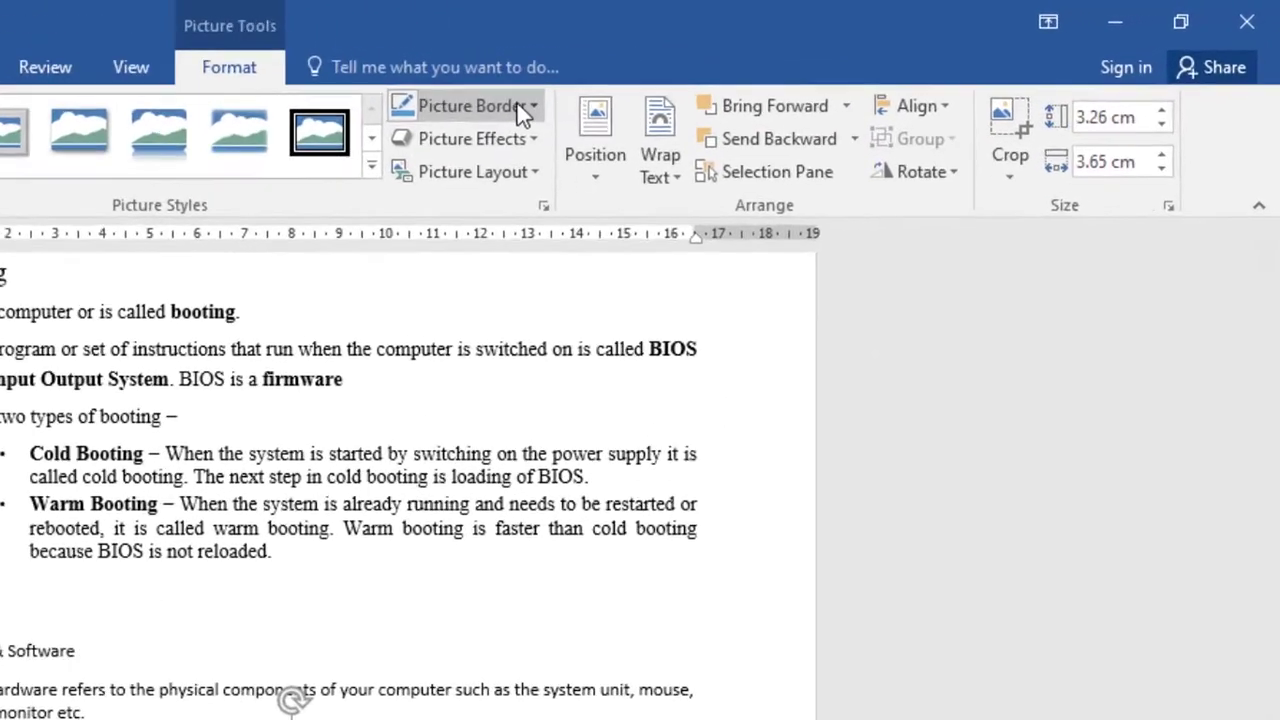
- Give the oval photo a 1½ pt border in Blue, Accent 5, Darker 25%
click(429, 120)
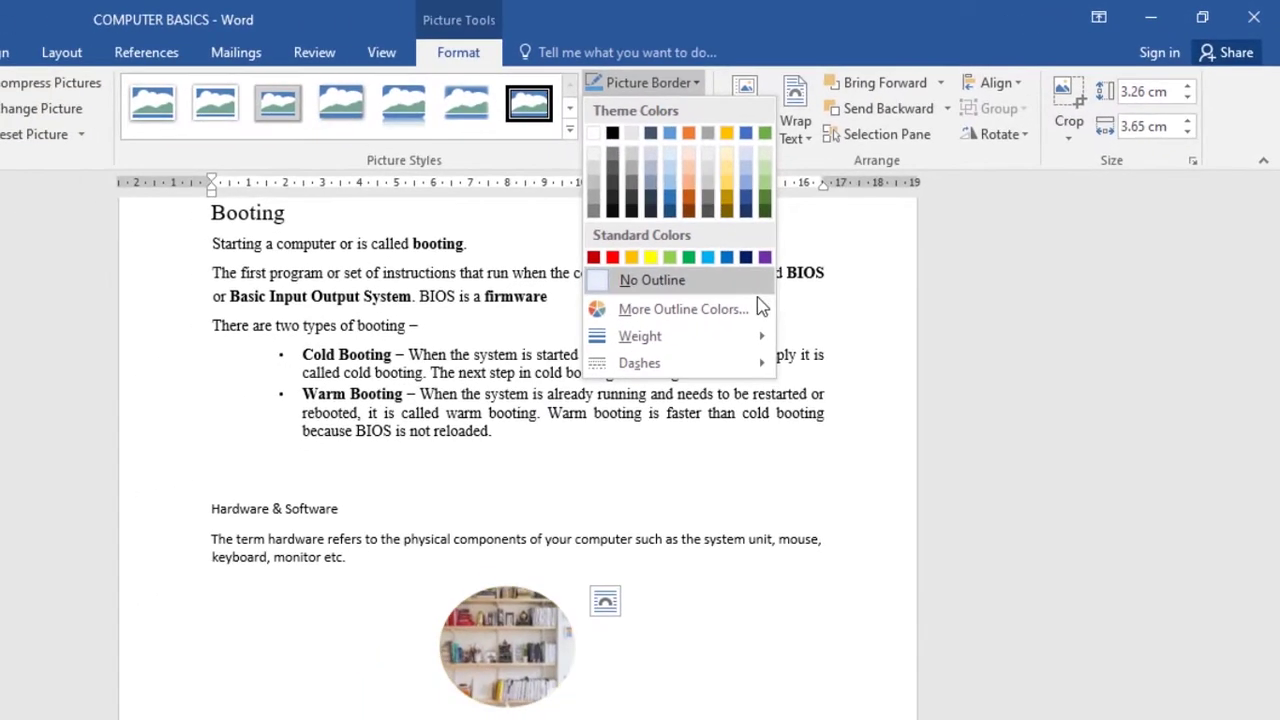
mouse_move(763, 341)
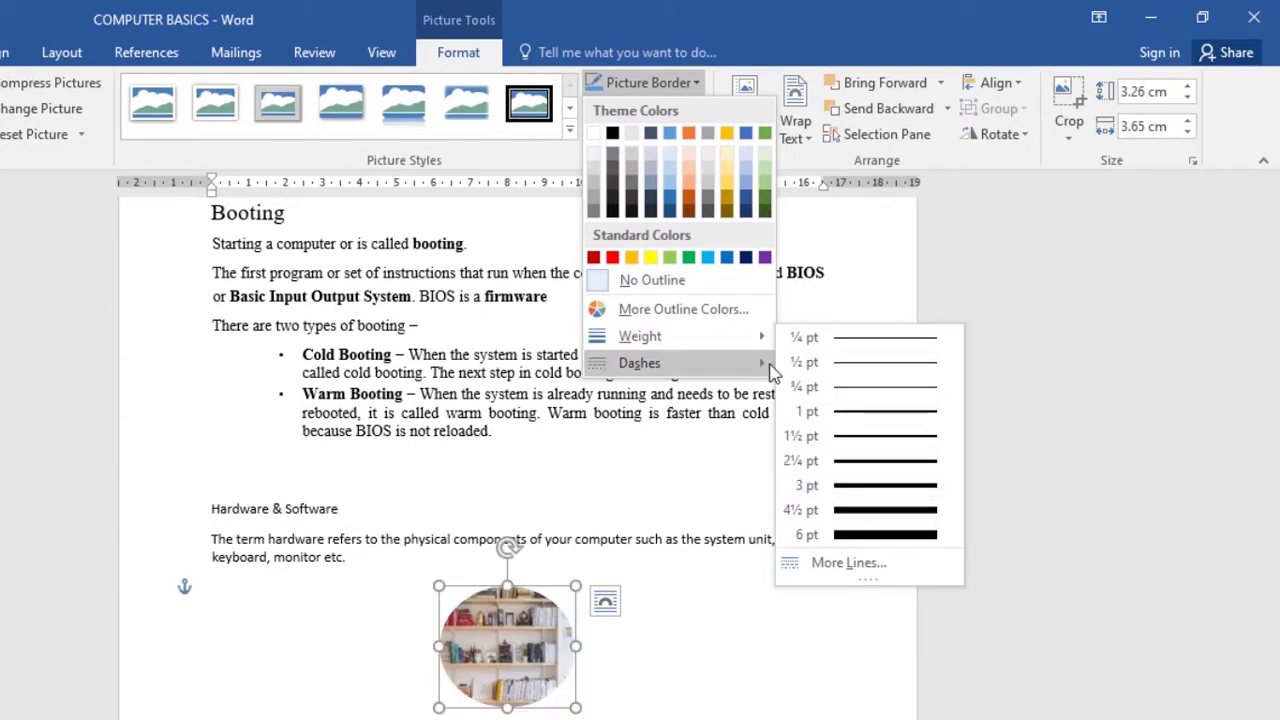
mouse_move(763, 370)
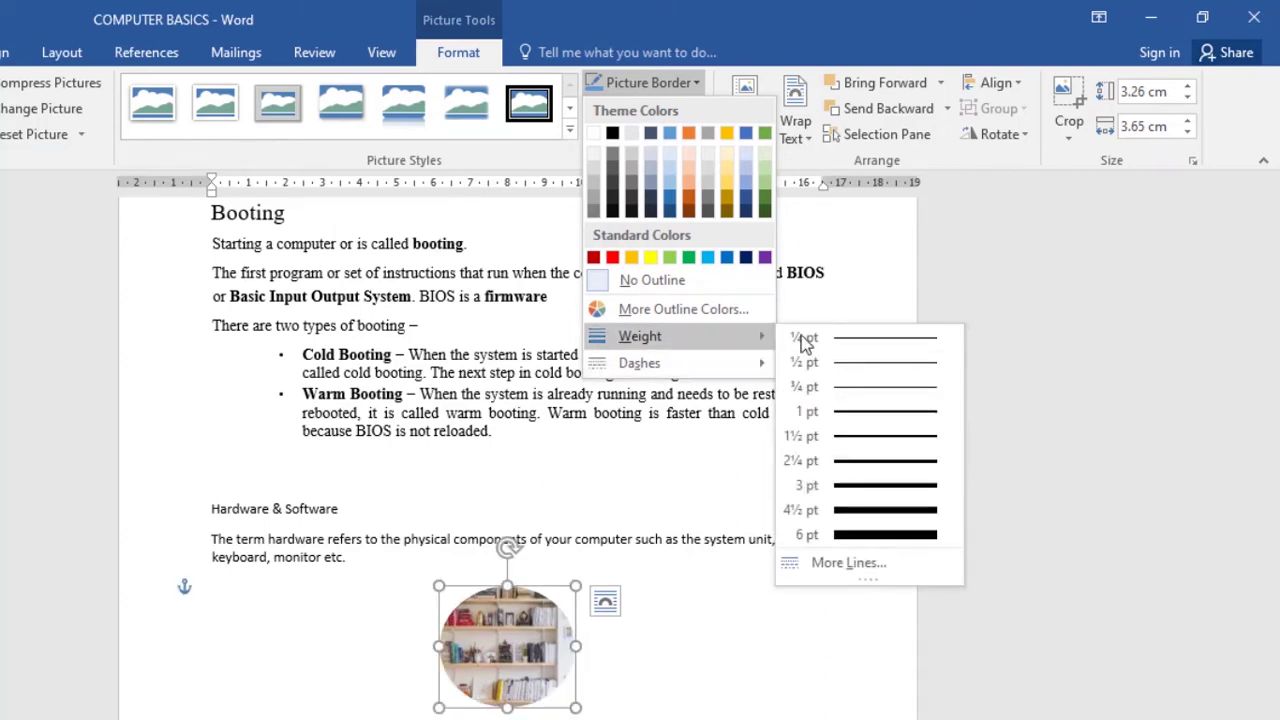
click(878, 437)
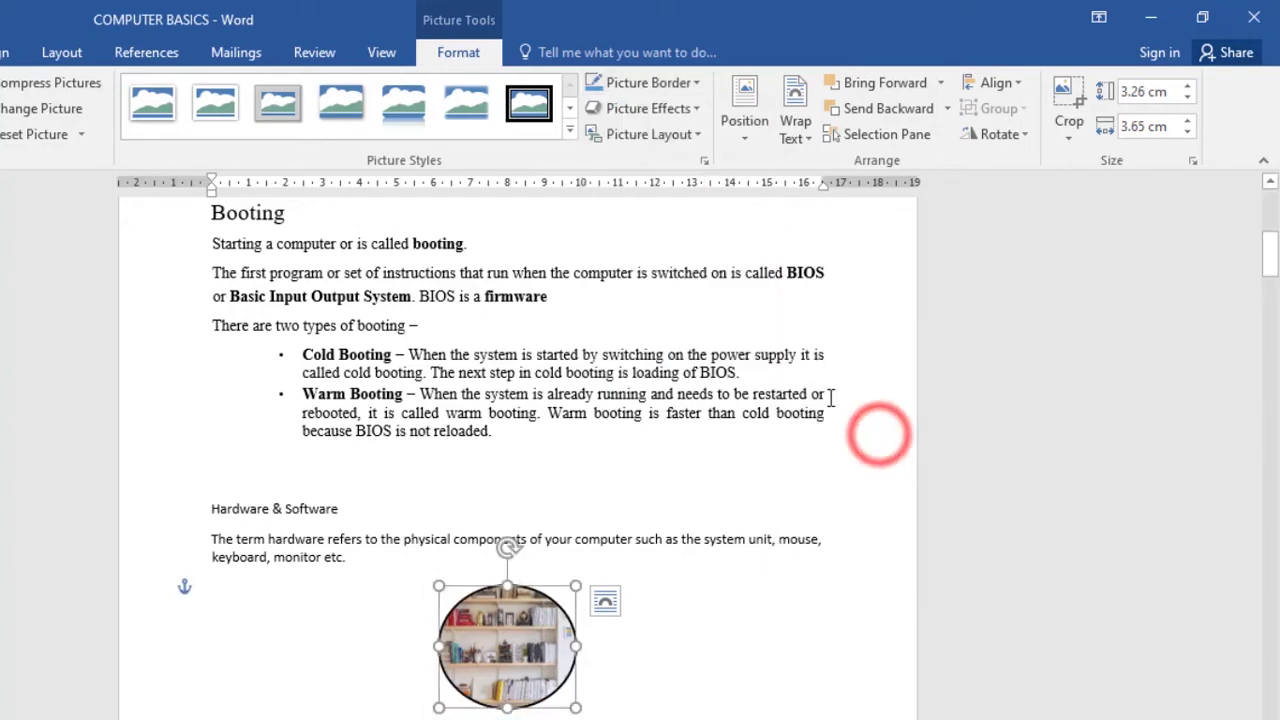
click(698, 82)
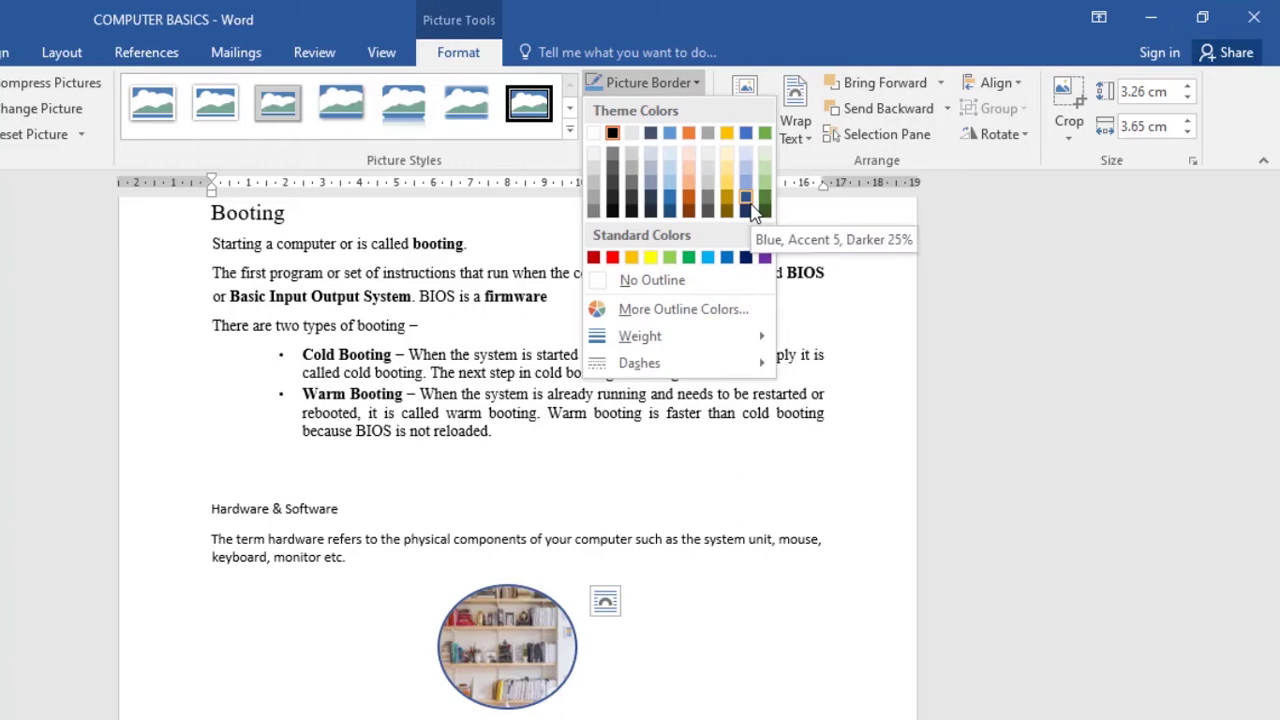
click(748, 201)
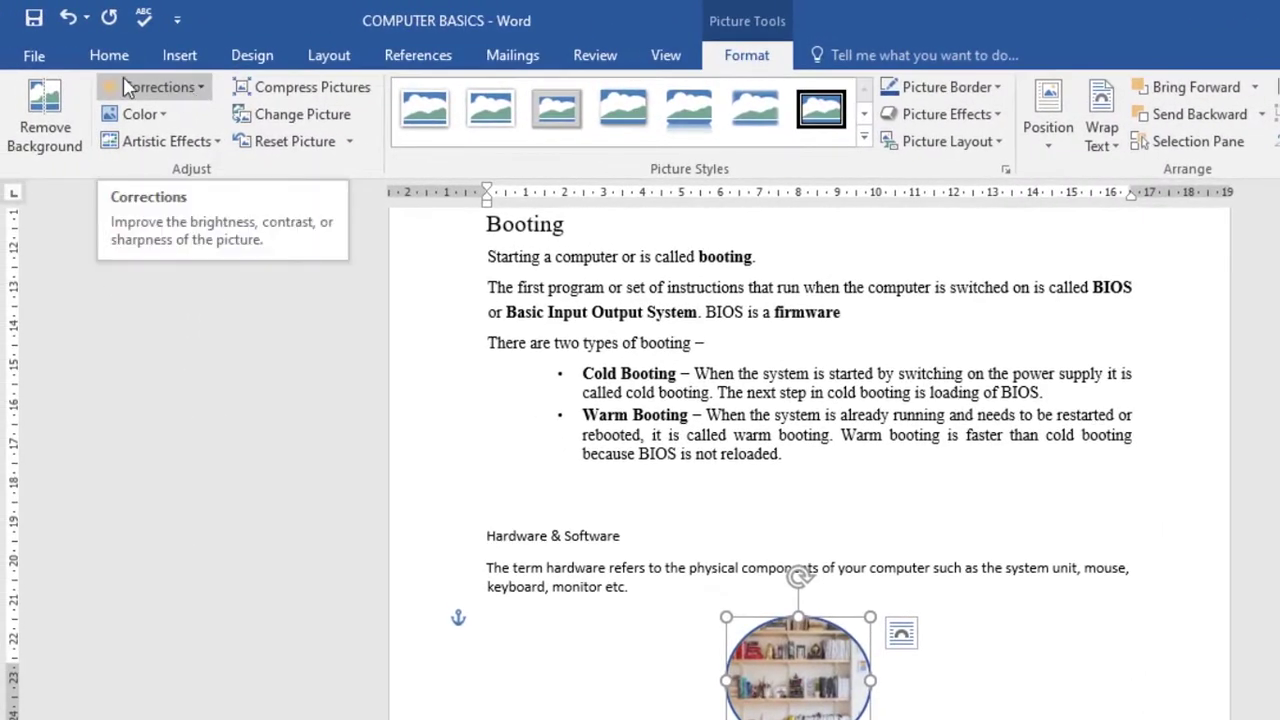
- Apply Brightness +20% Contrast -20% to the photo, then bring up the Color gallery
click(204, 89)
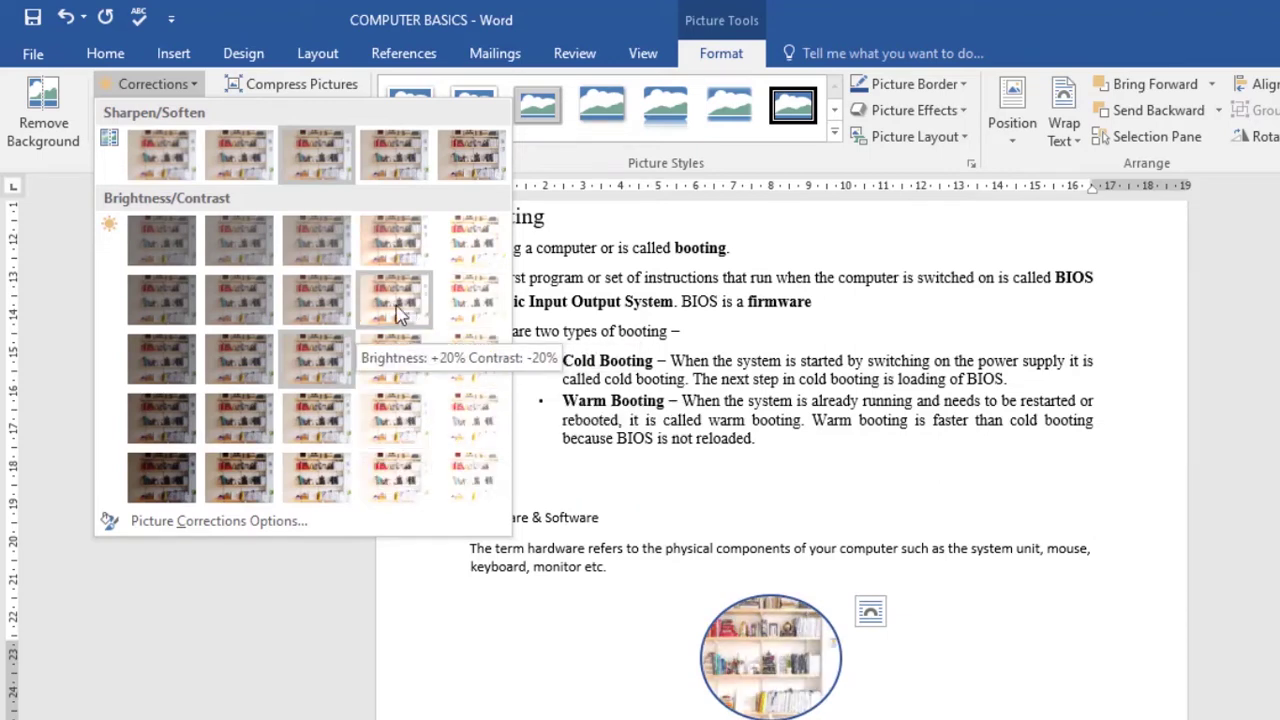
click(320, 236)
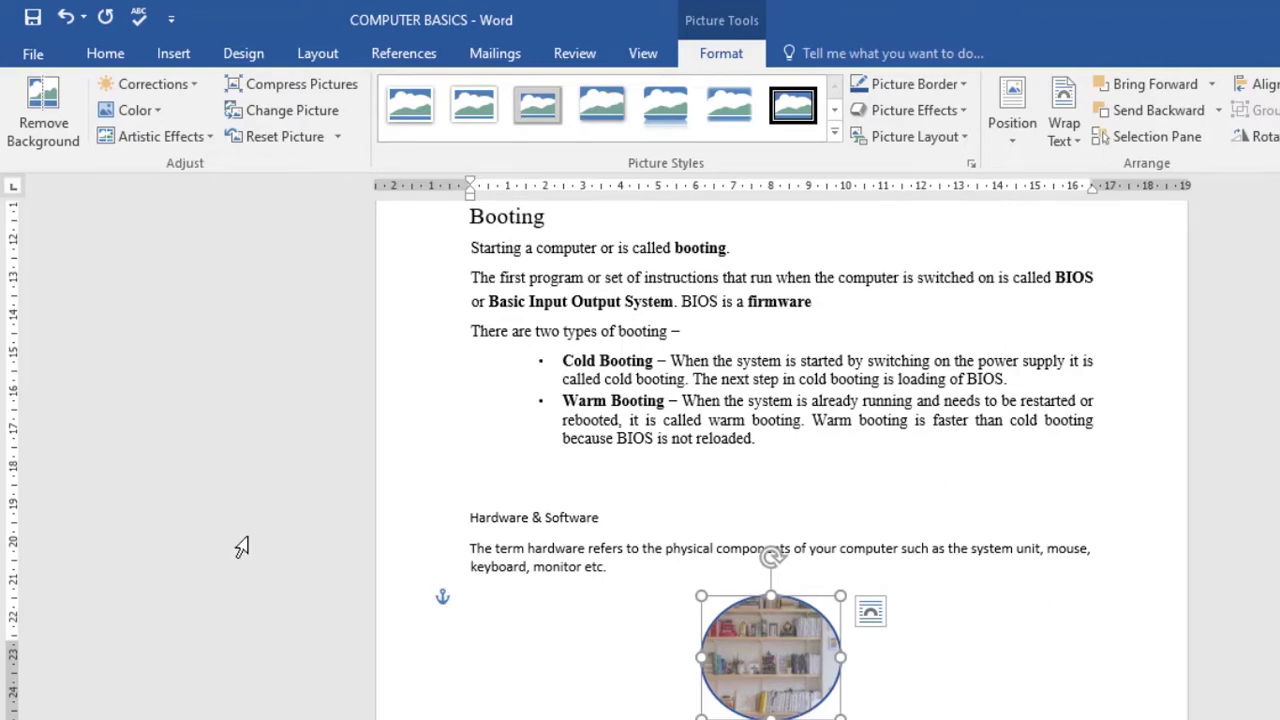
click(165, 115)
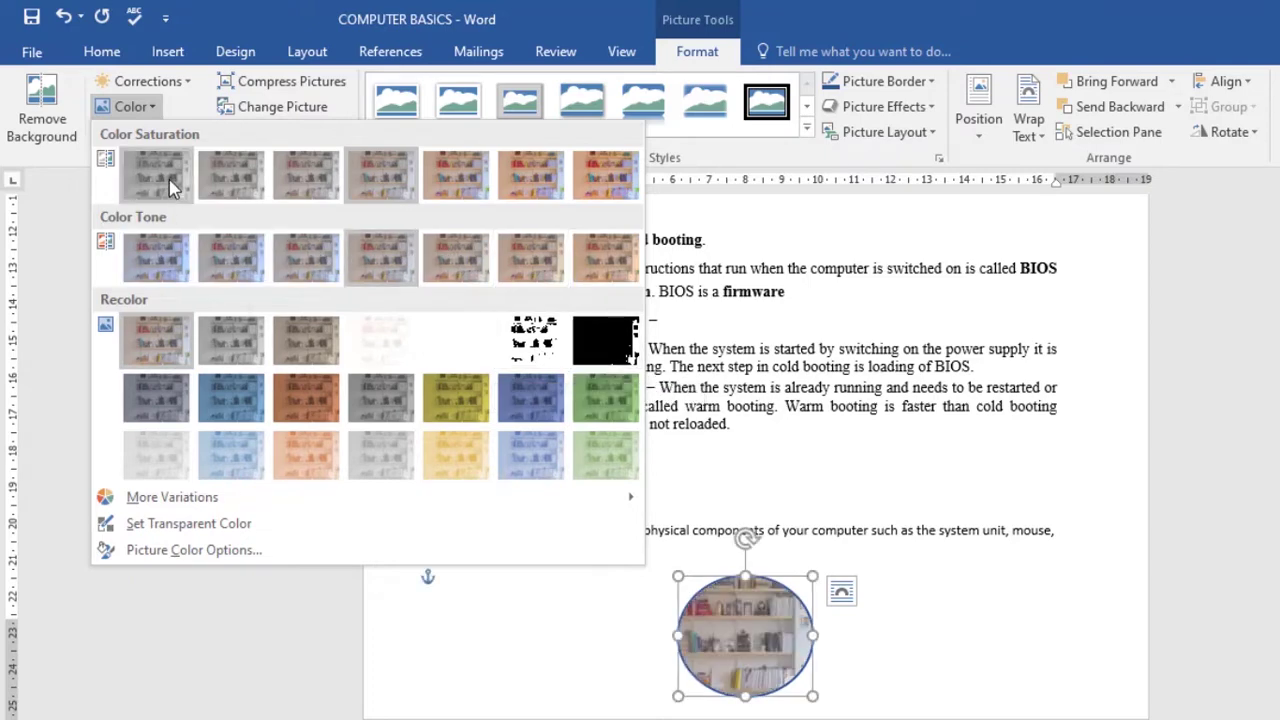
- Set the bookshelf photo's colour saturation to 400%
click(600, 176)
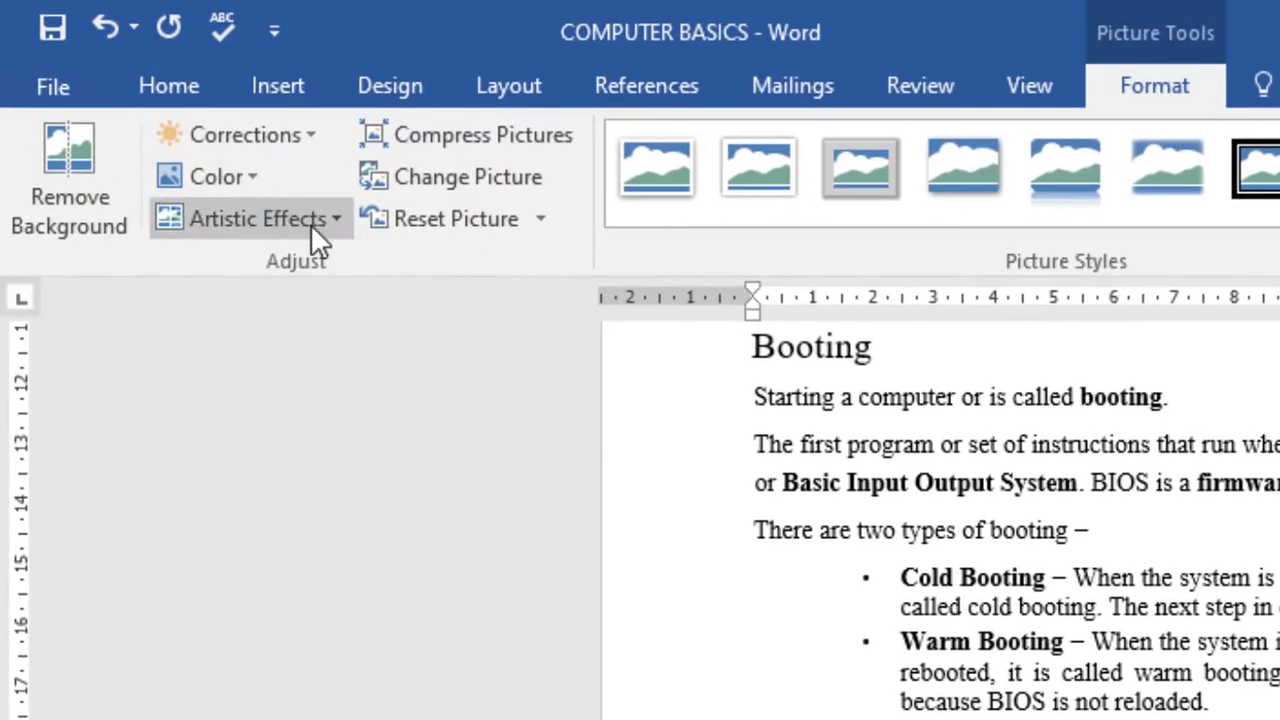
- Preview a few artistic effects including Glow Edges, then apply Cement to the photo
click(347, 222)
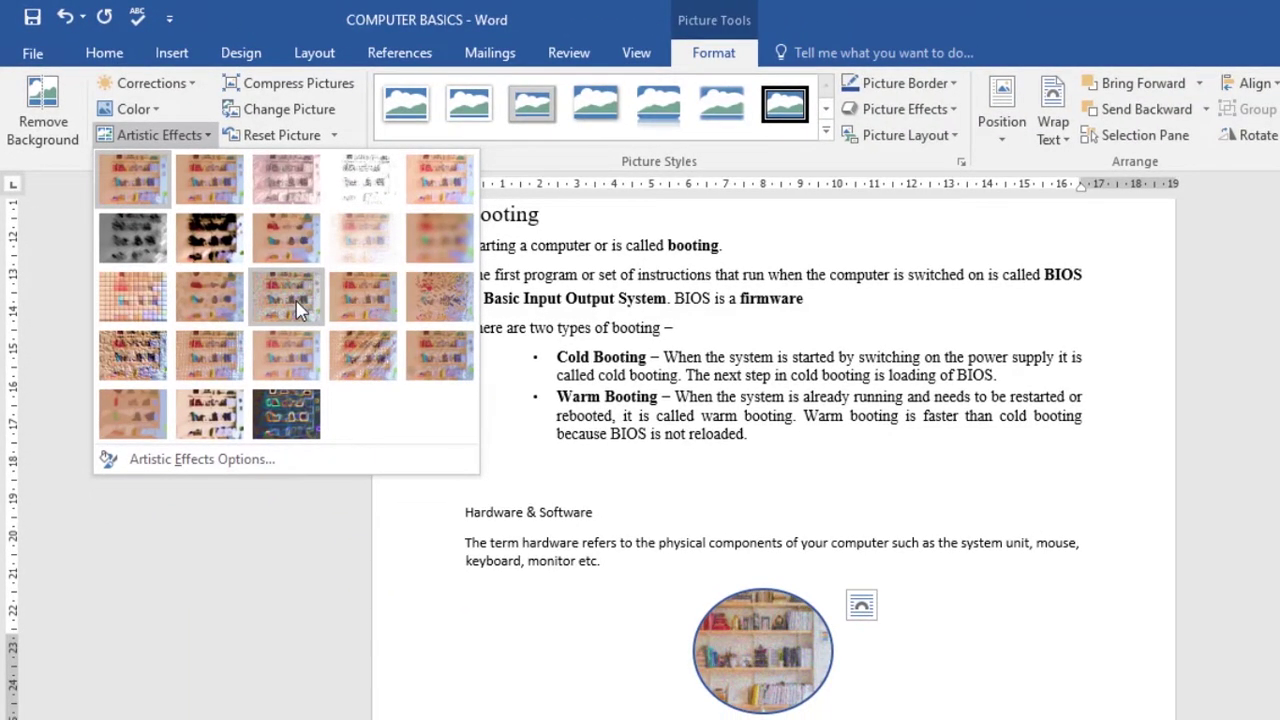
click(108, 302)
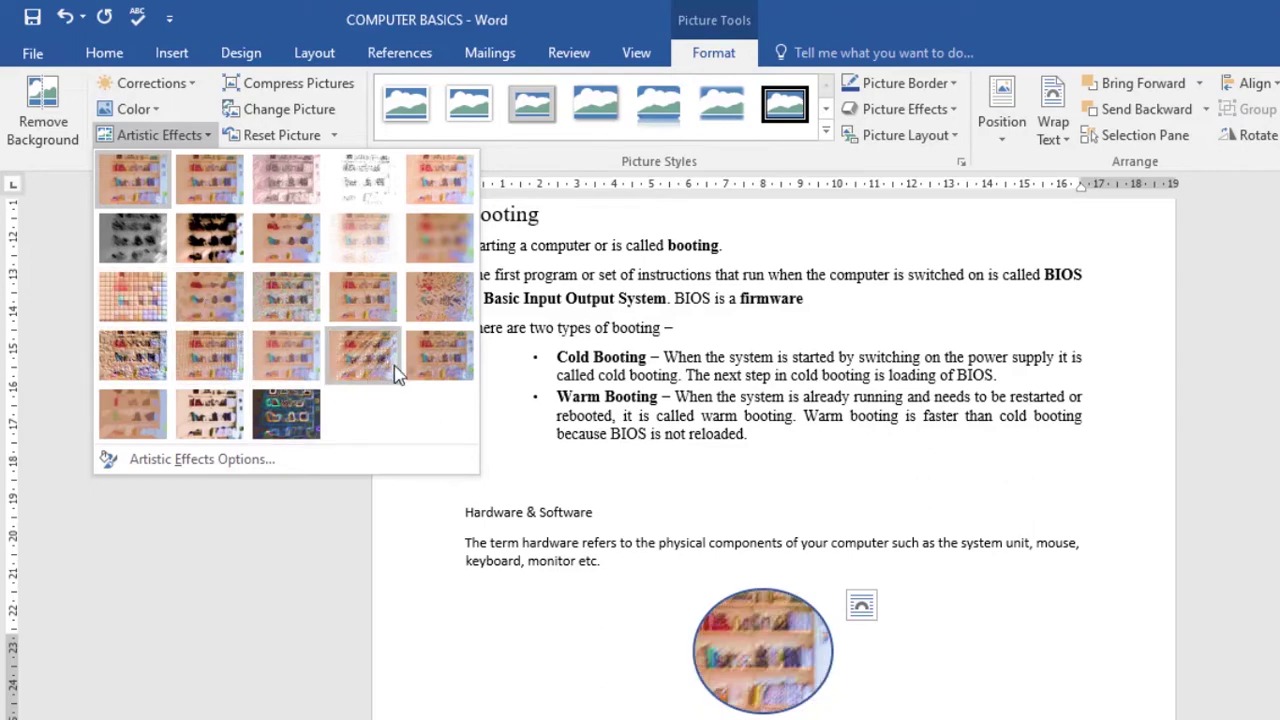
click(268, 422)
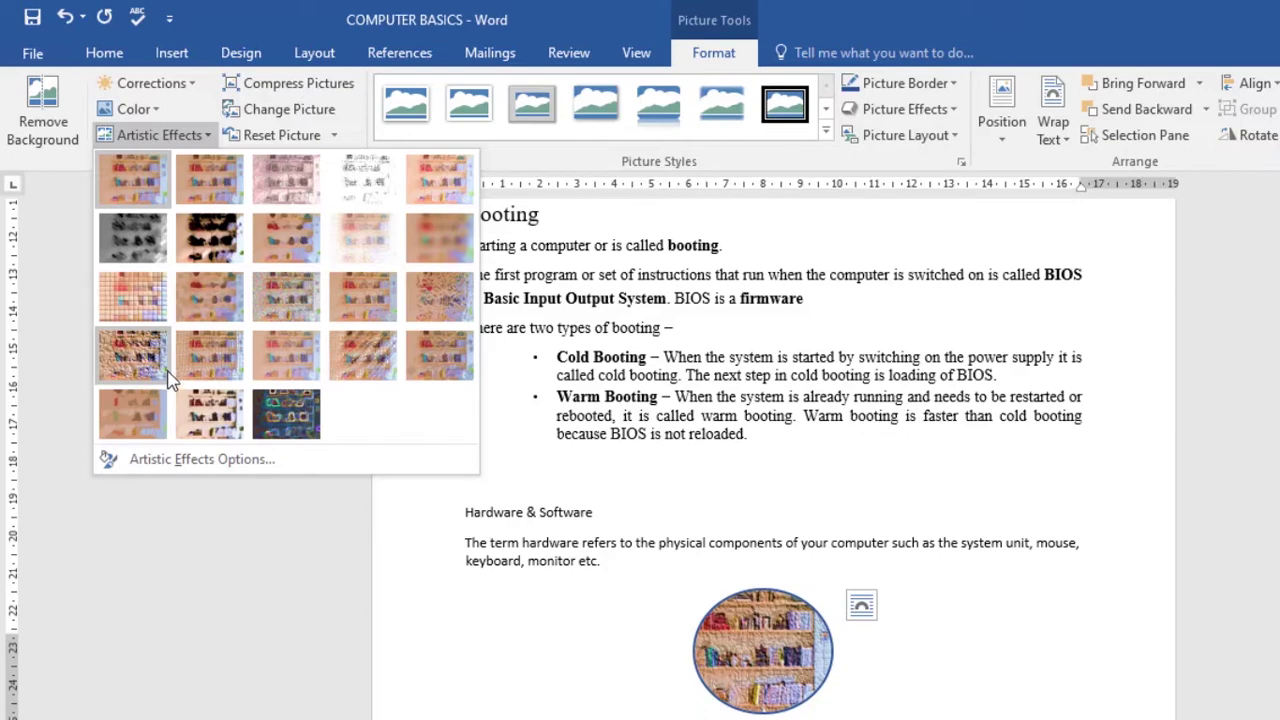
click(133, 360)
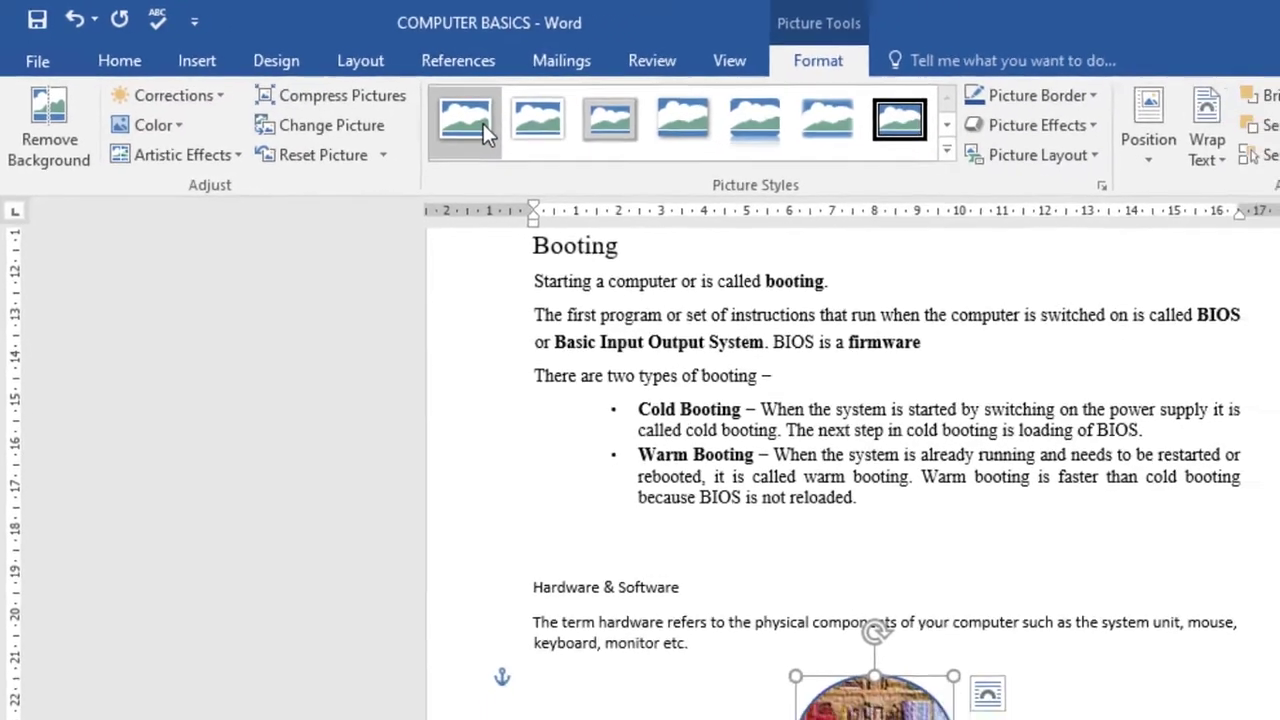
- Preview several picture styles, apply Reflected Rounded Rectangle, and deselect the photo to view it
click(545, 148)
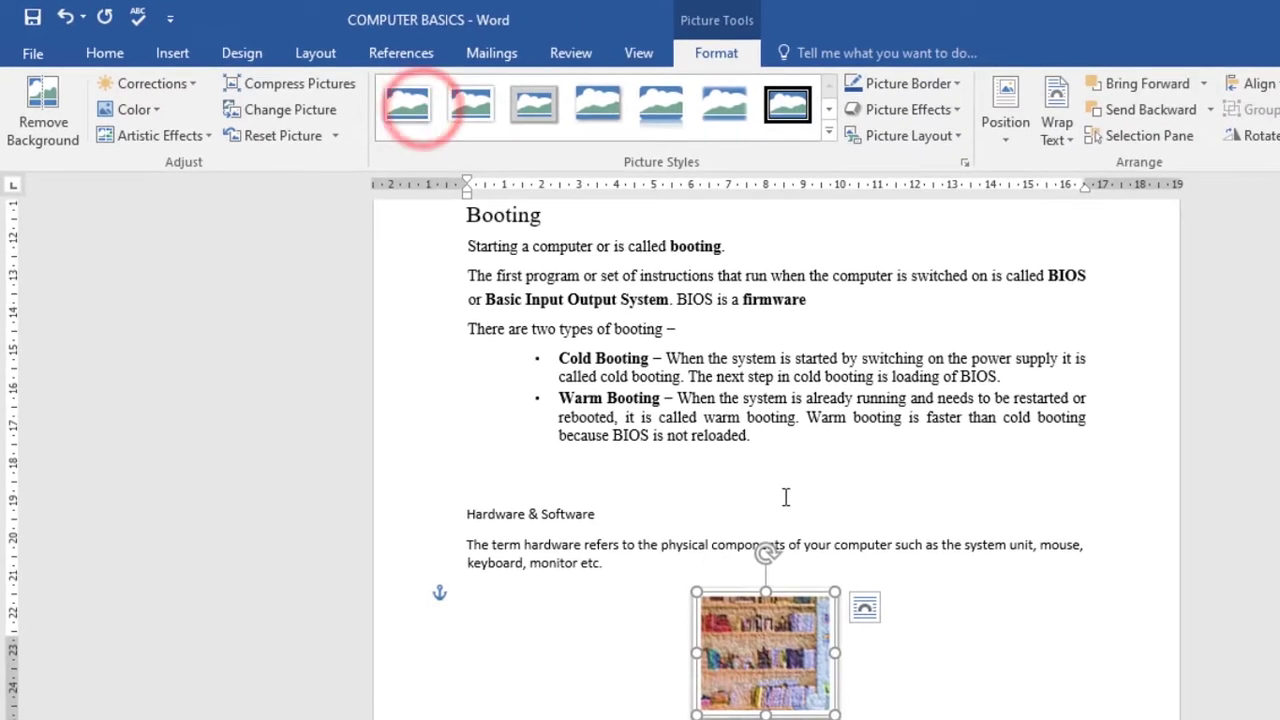
click(470, 105)
click(522, 100)
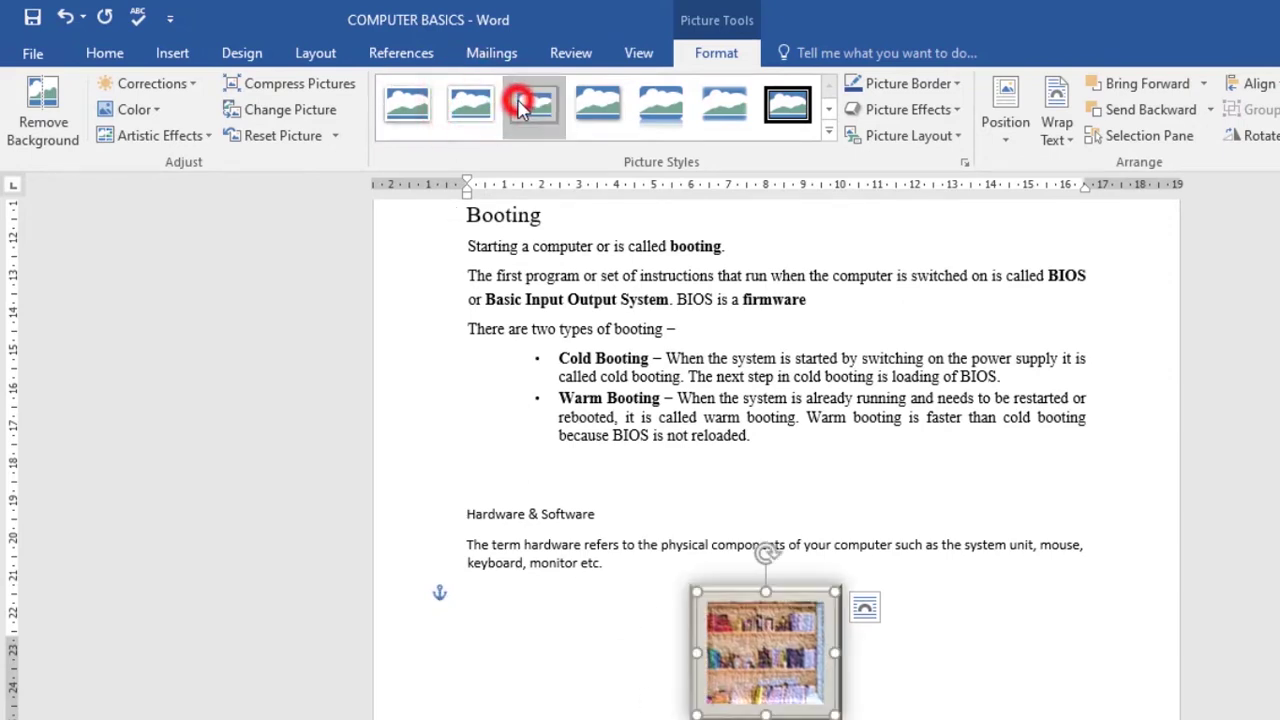
click(612, 96)
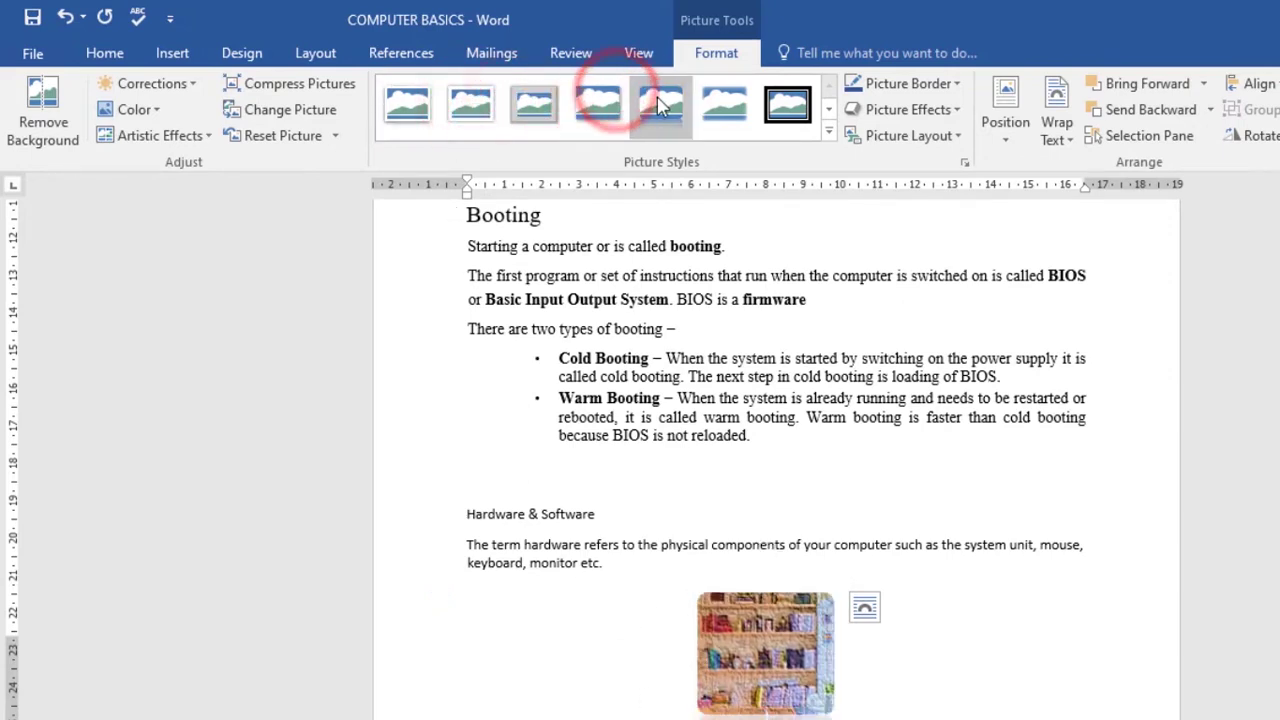
click(654, 100)
click(733, 110)
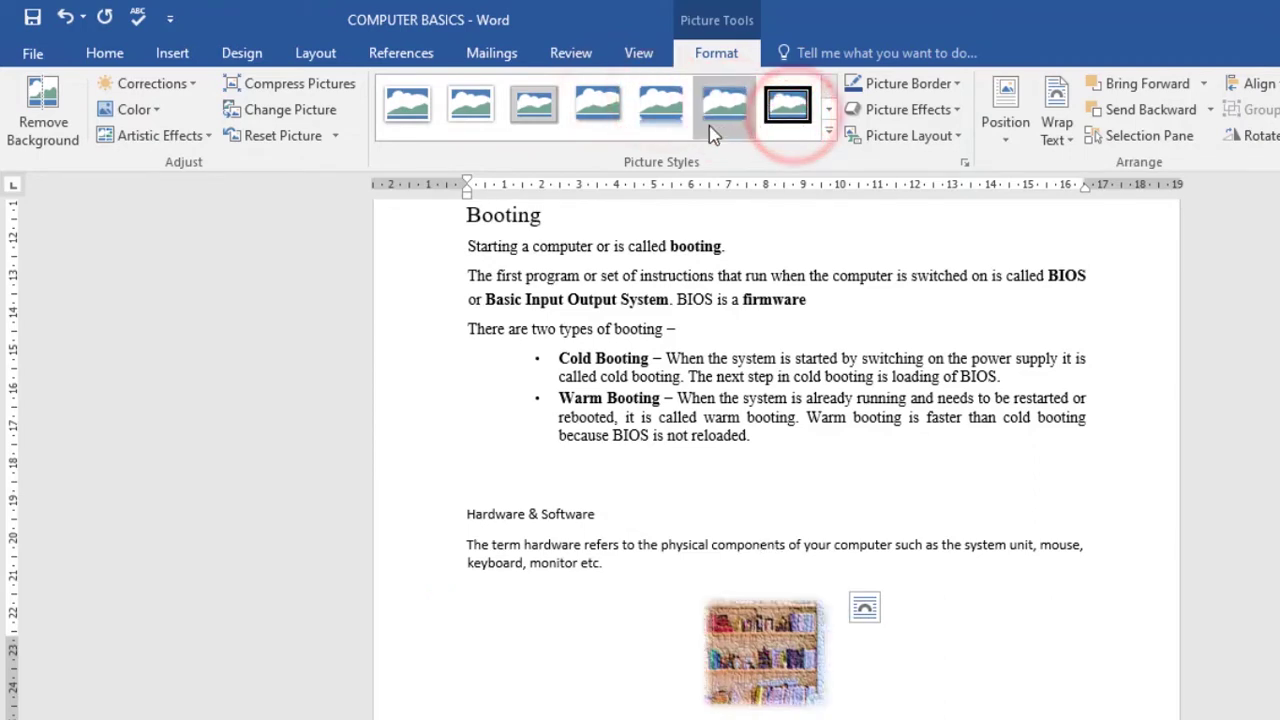
click(665, 116)
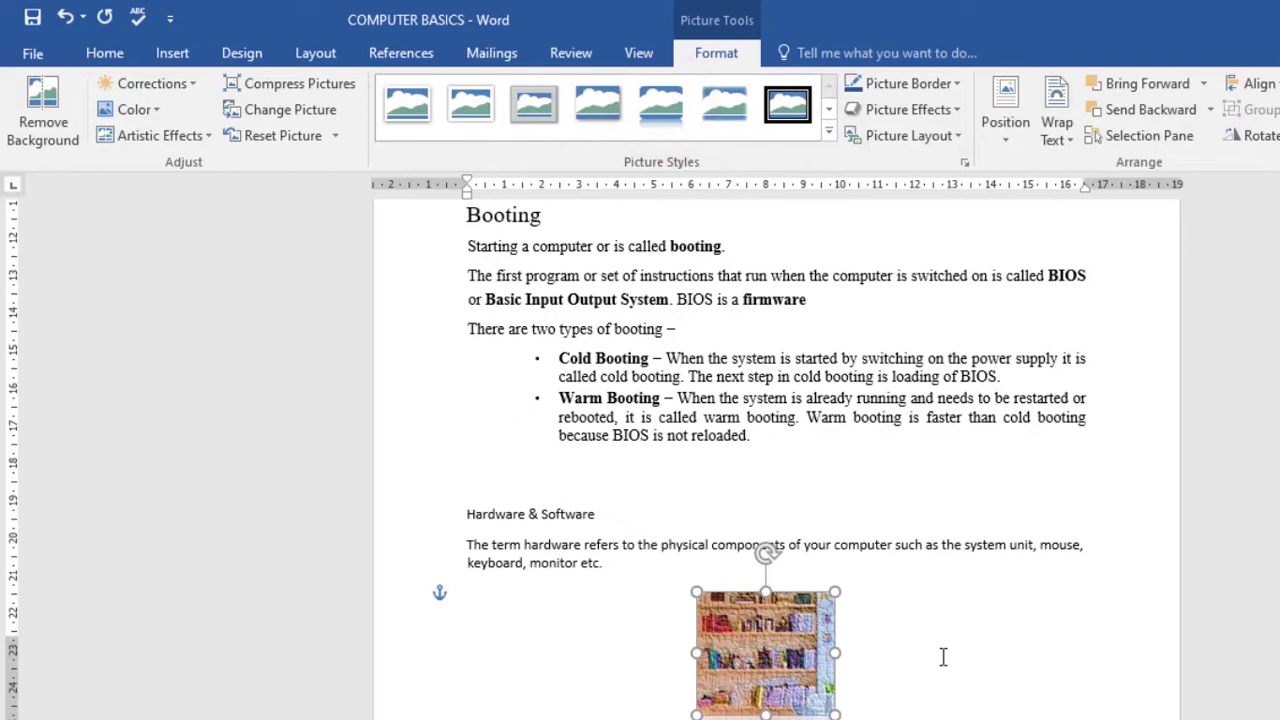
scroll(920, 645, down, 1)
click(895, 628)
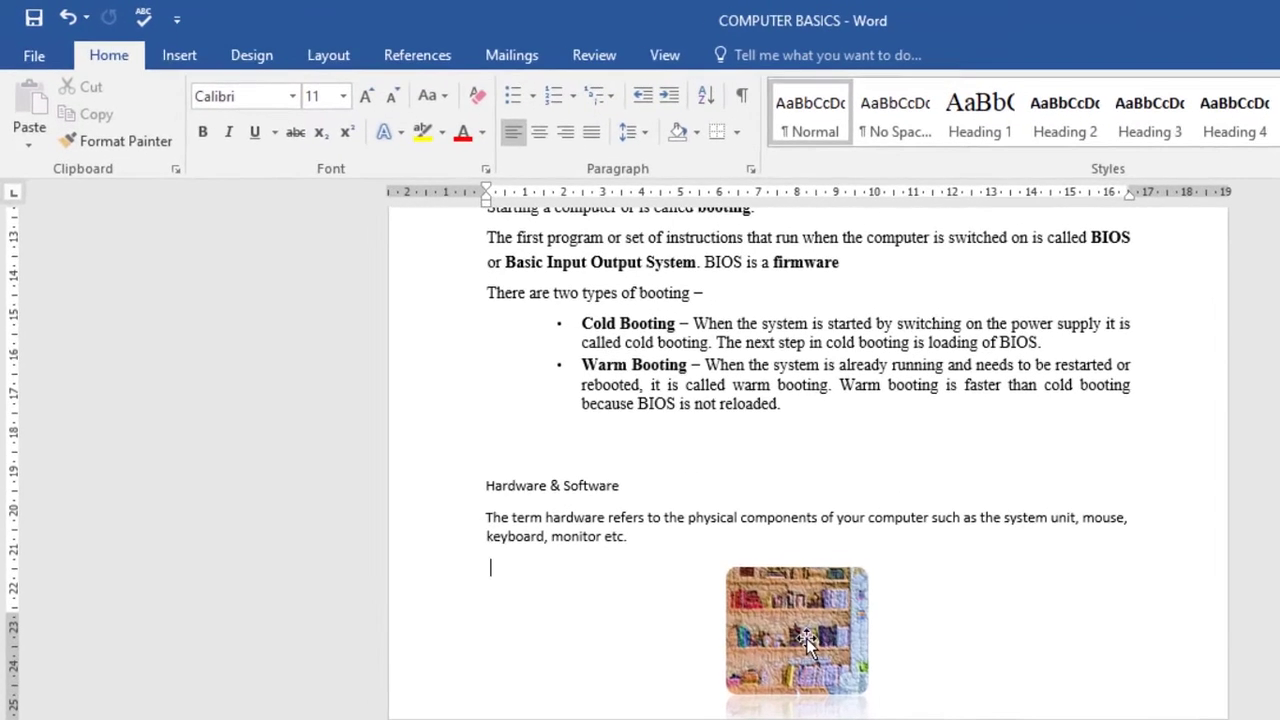
- Compress the bookshelf photo at document resolution with cropped areas deleted
click(669, 530)
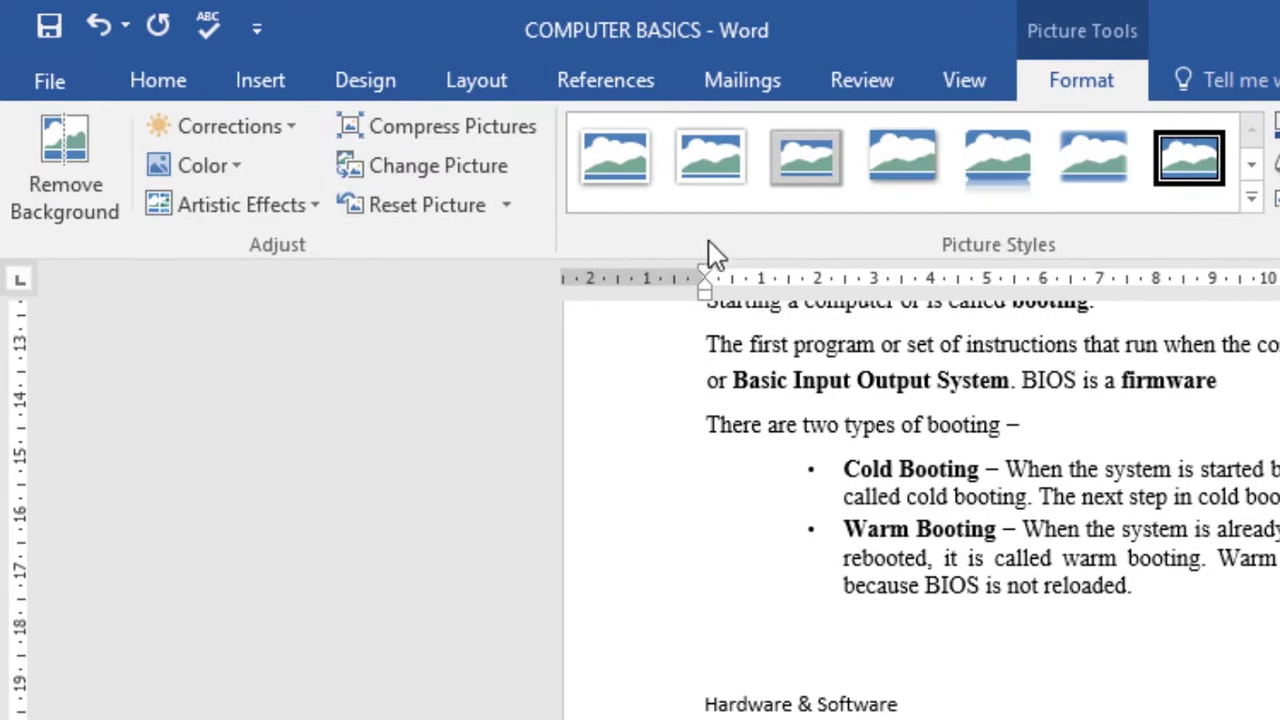
click(494, 135)
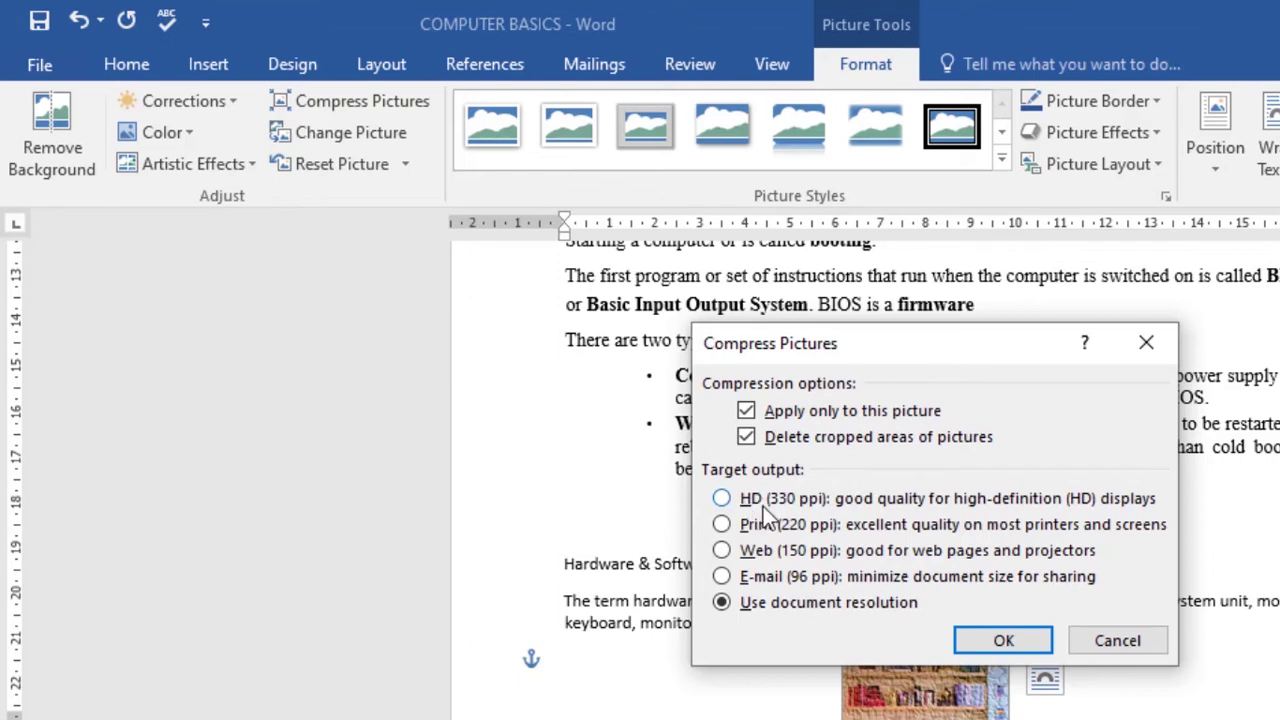
click(721, 577)
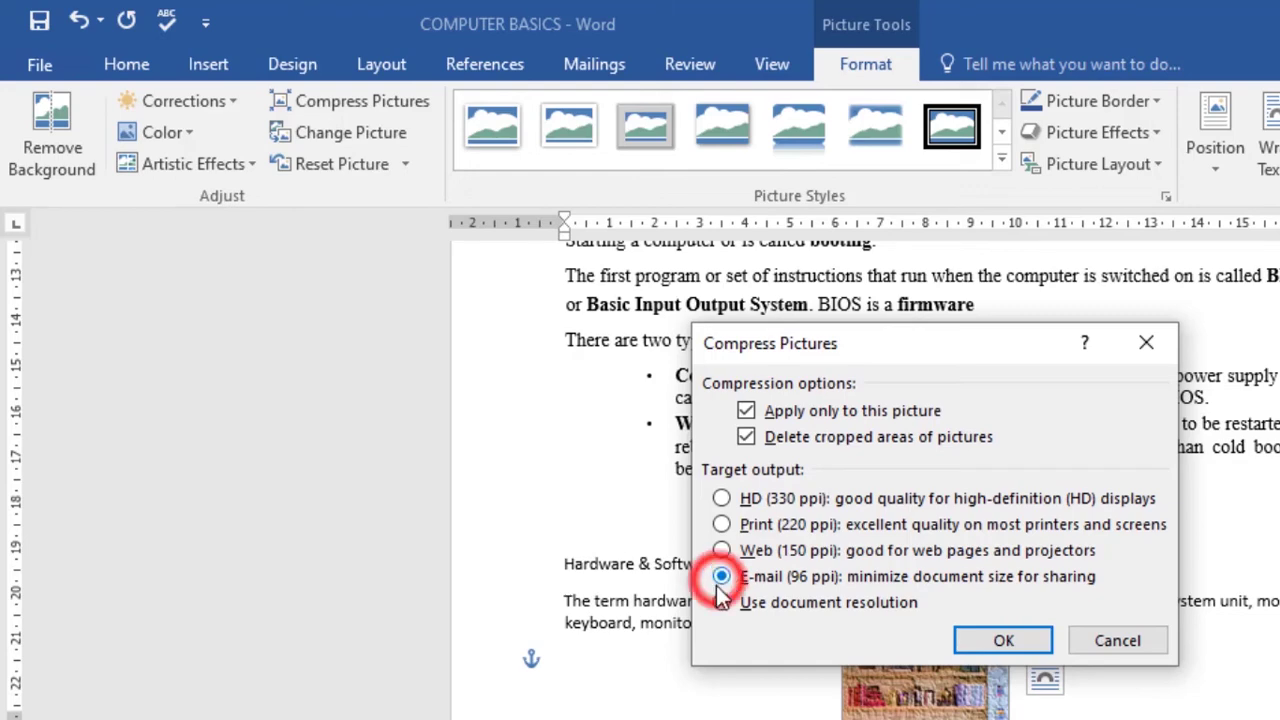
click(721, 602)
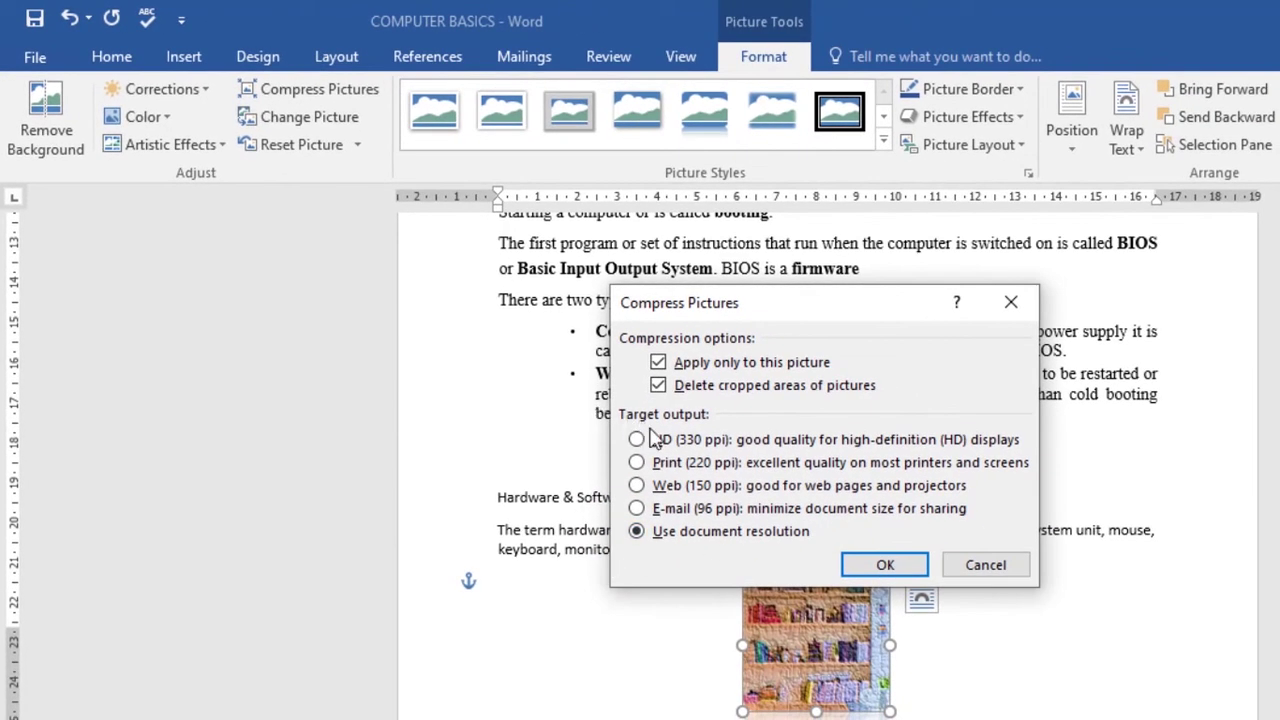
click(862, 568)
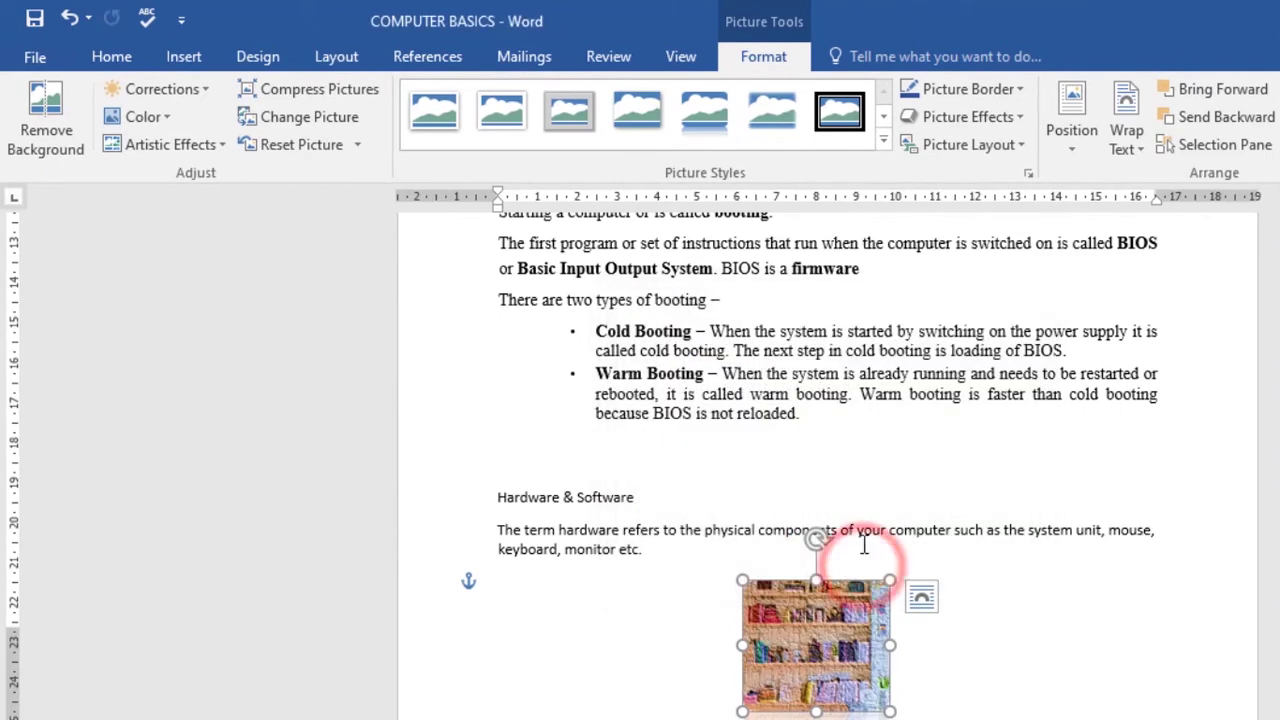